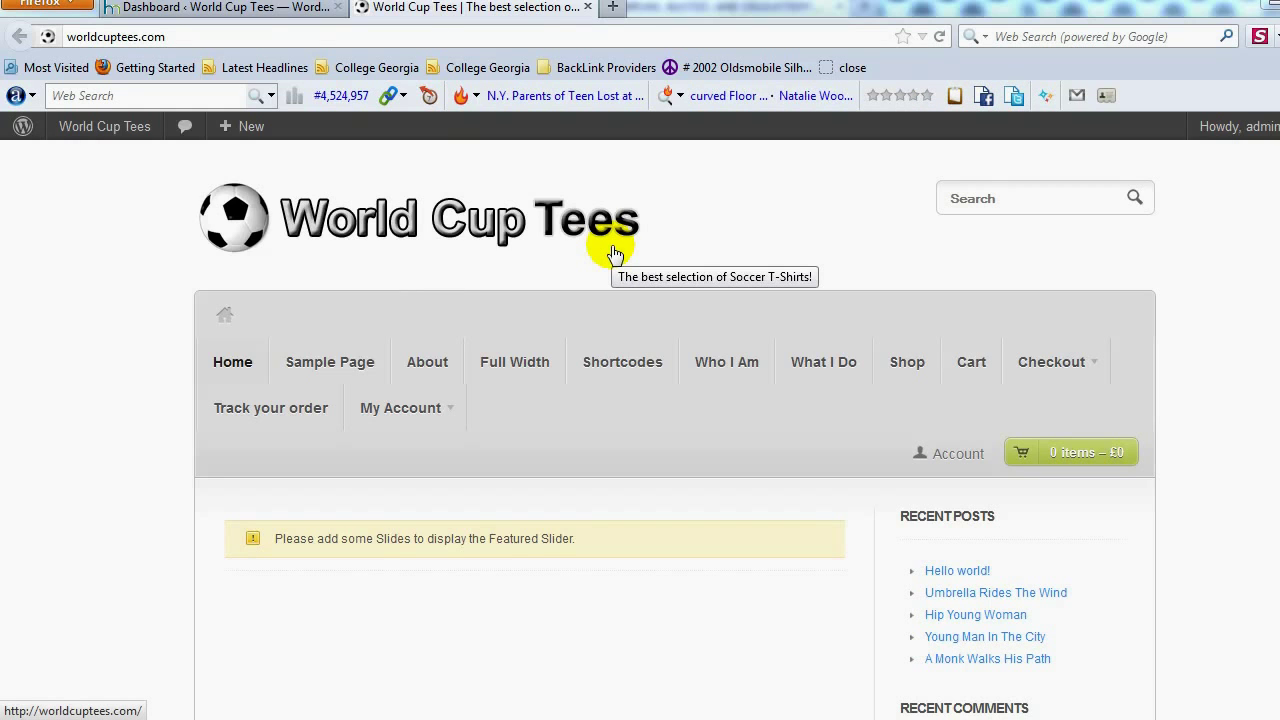
# Switch to the World Cup Tees WordPress dashboard and open the store's Product Categories page.
pyautogui.click(283, 12)
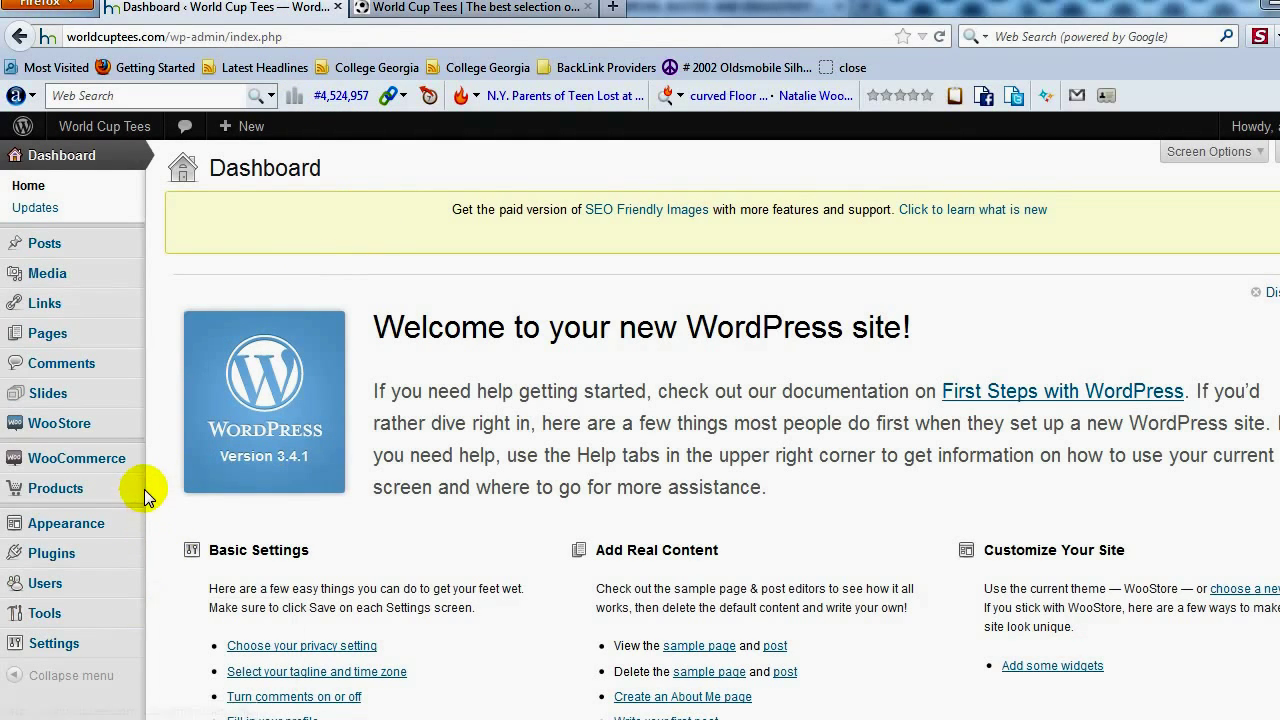
pyautogui.moveTo(85, 487)
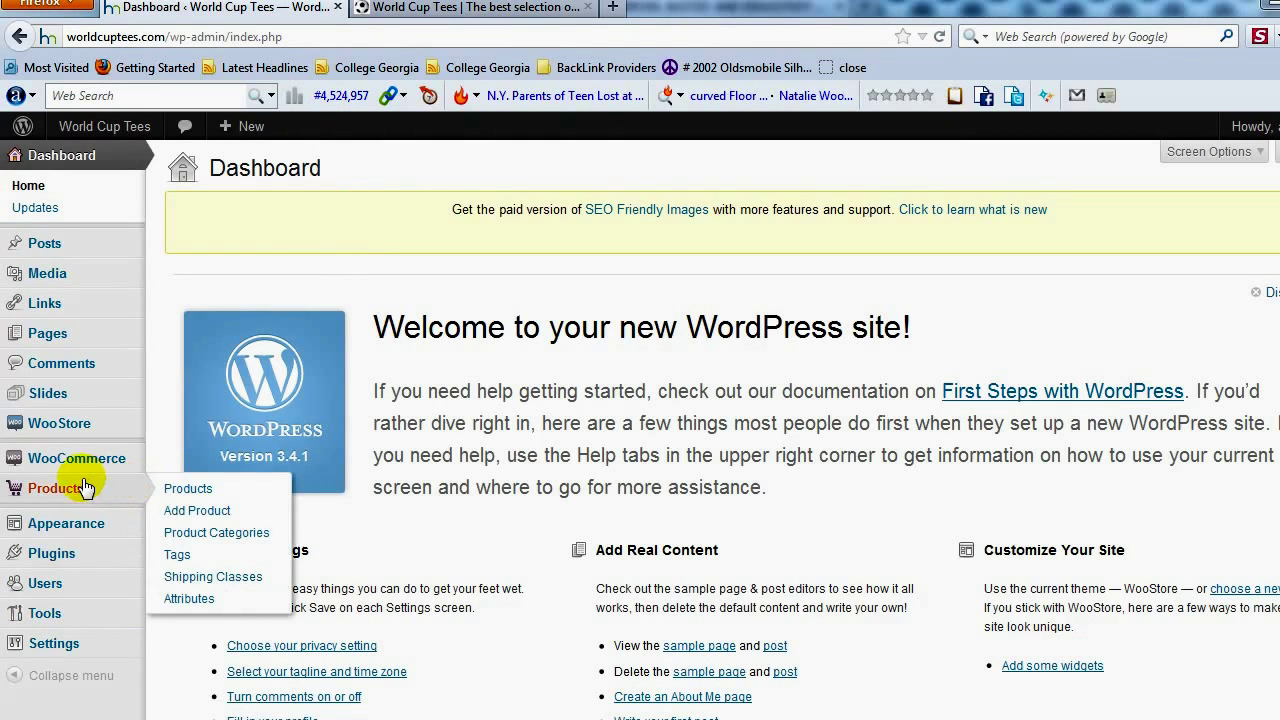
pyautogui.click(185, 534)
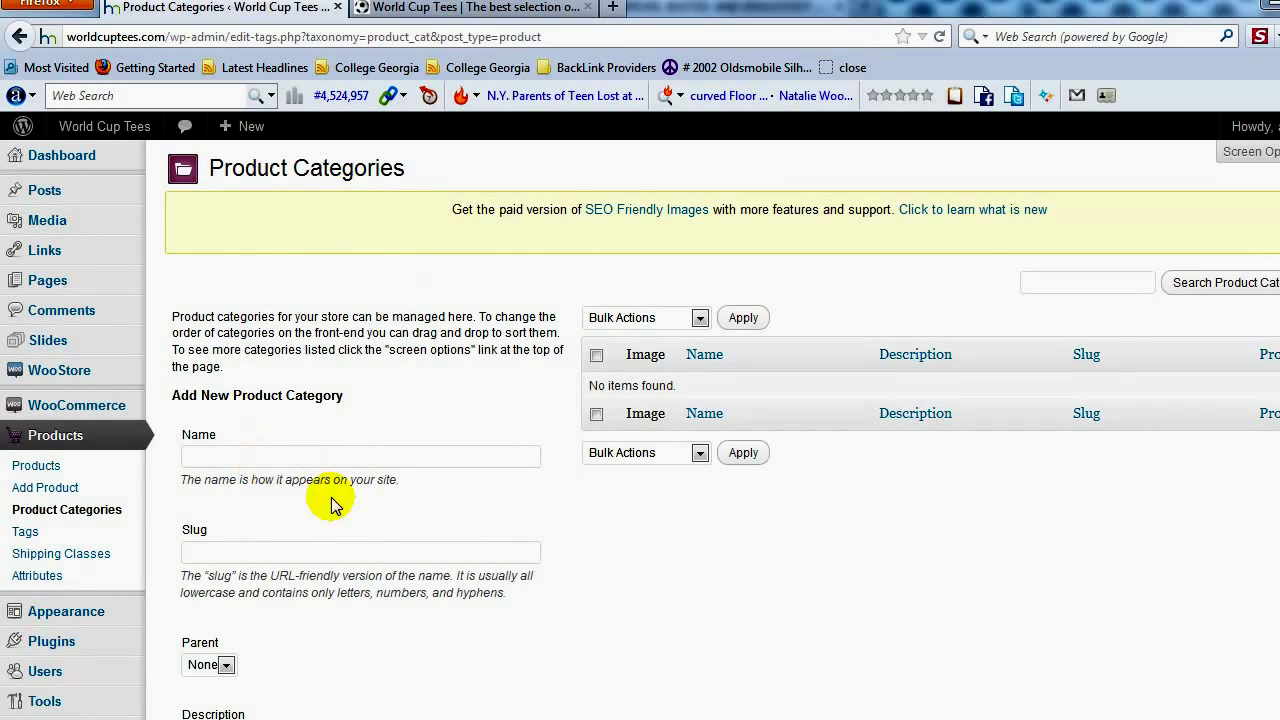
# Add a product category named "Team USA" with the slug "team-usa".
pyautogui.click(298, 452)
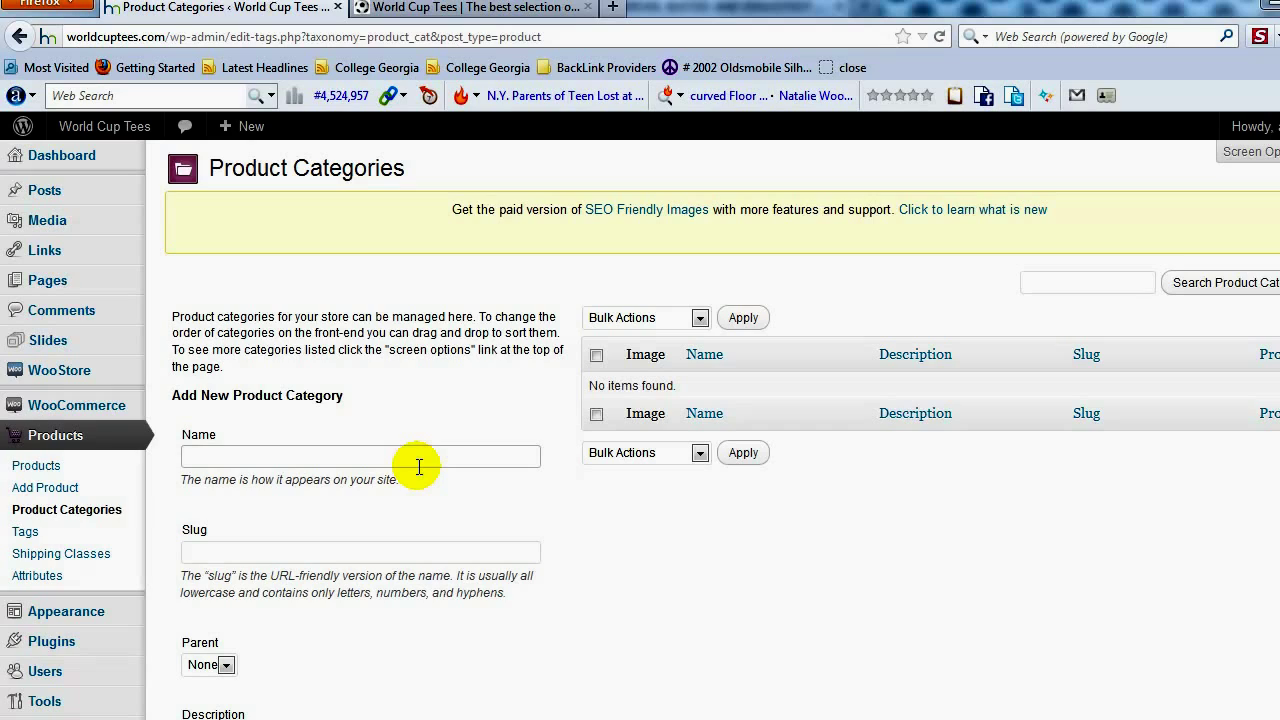
pyautogui.write('Team USA')
pyautogui.press('Tab')
pyautogui.write('tea')
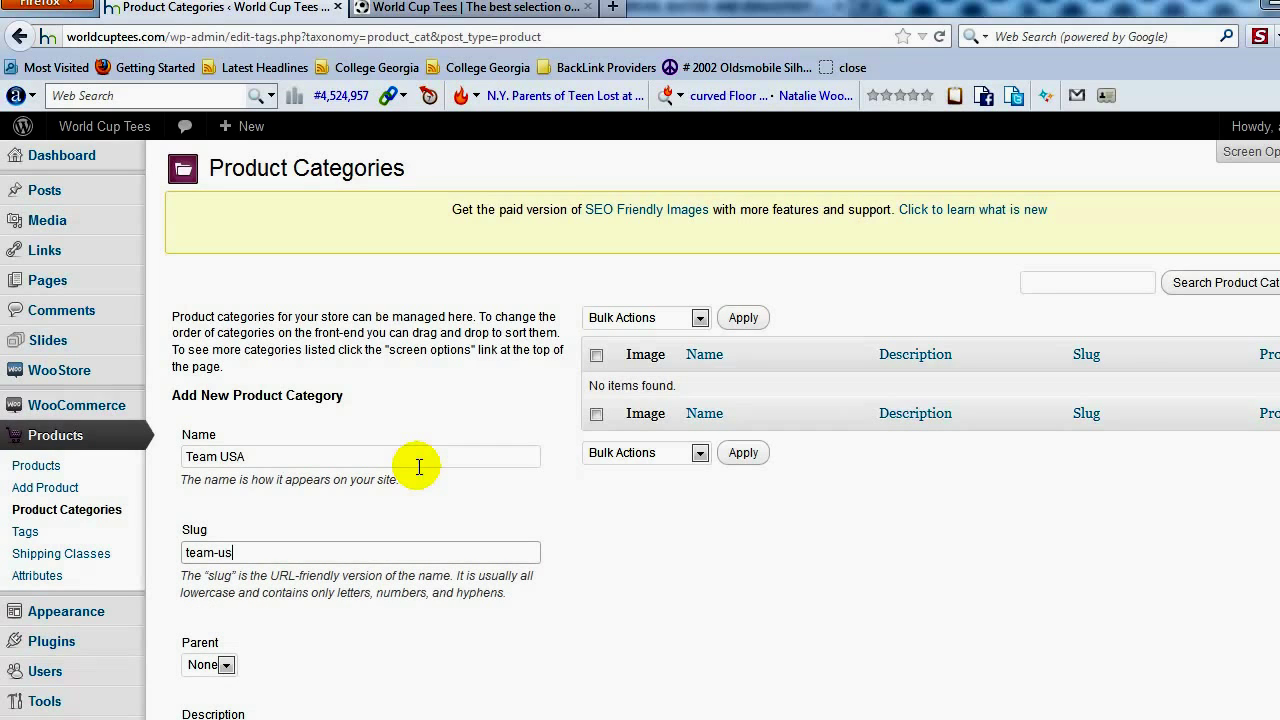
pyautogui.scroll(-5, 306, 600)
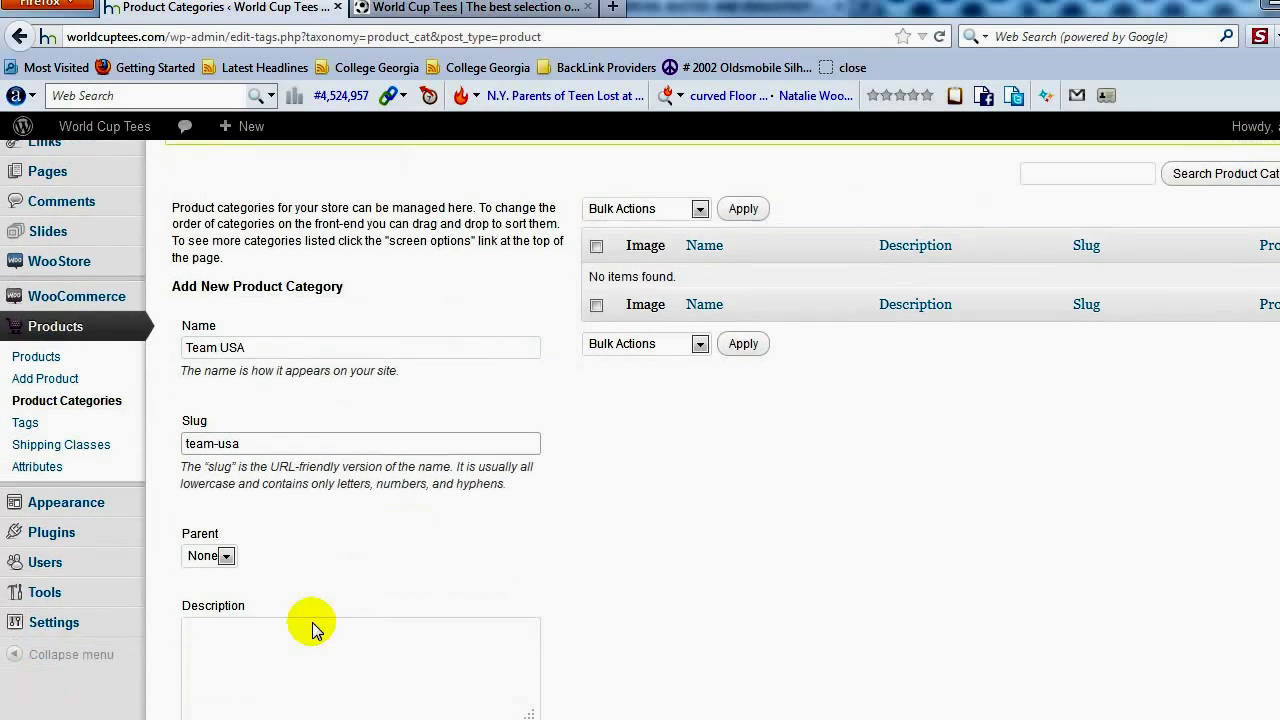
pyautogui.scroll(-3, 316, 556)
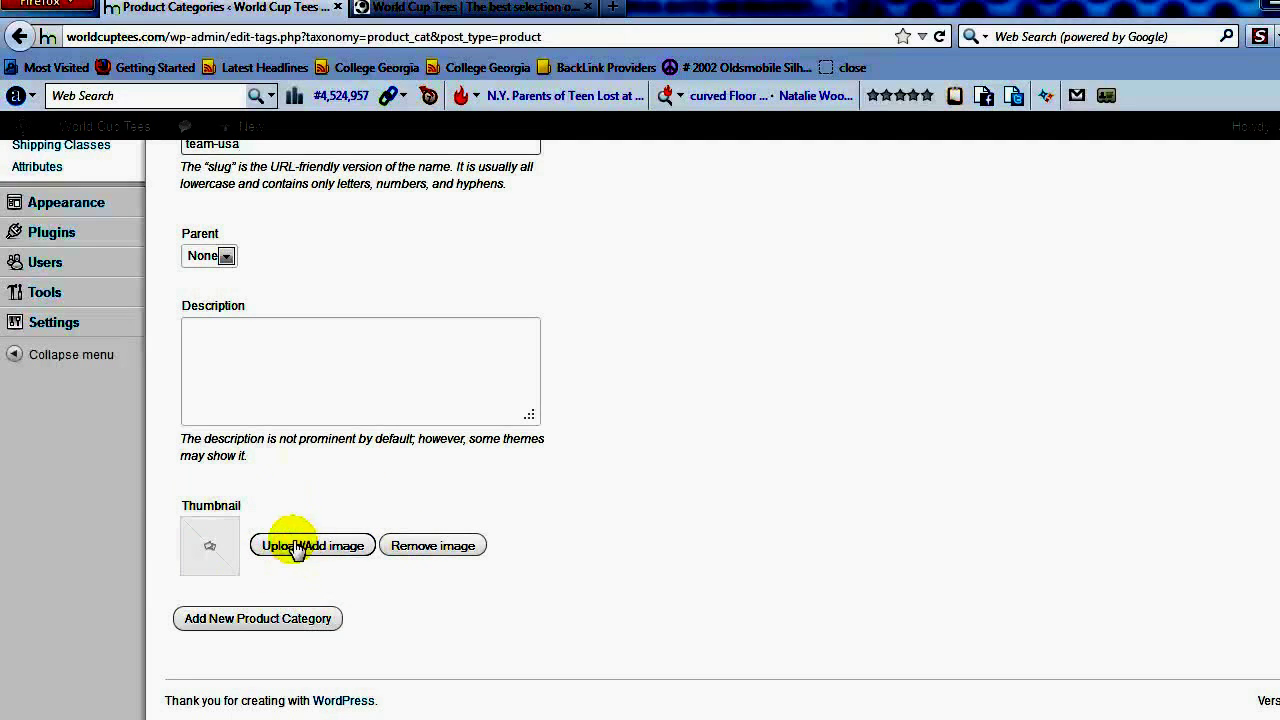
pyautogui.click(254, 622)
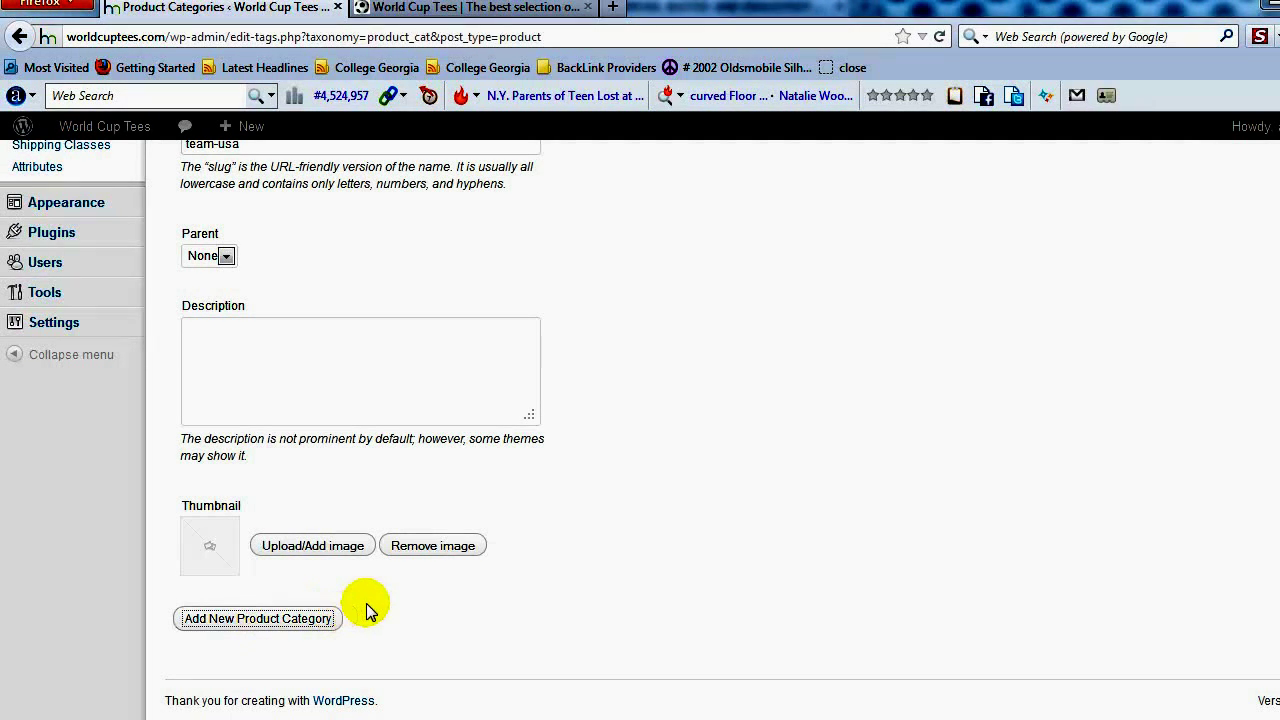
pyautogui.scroll(6, 463, 605)
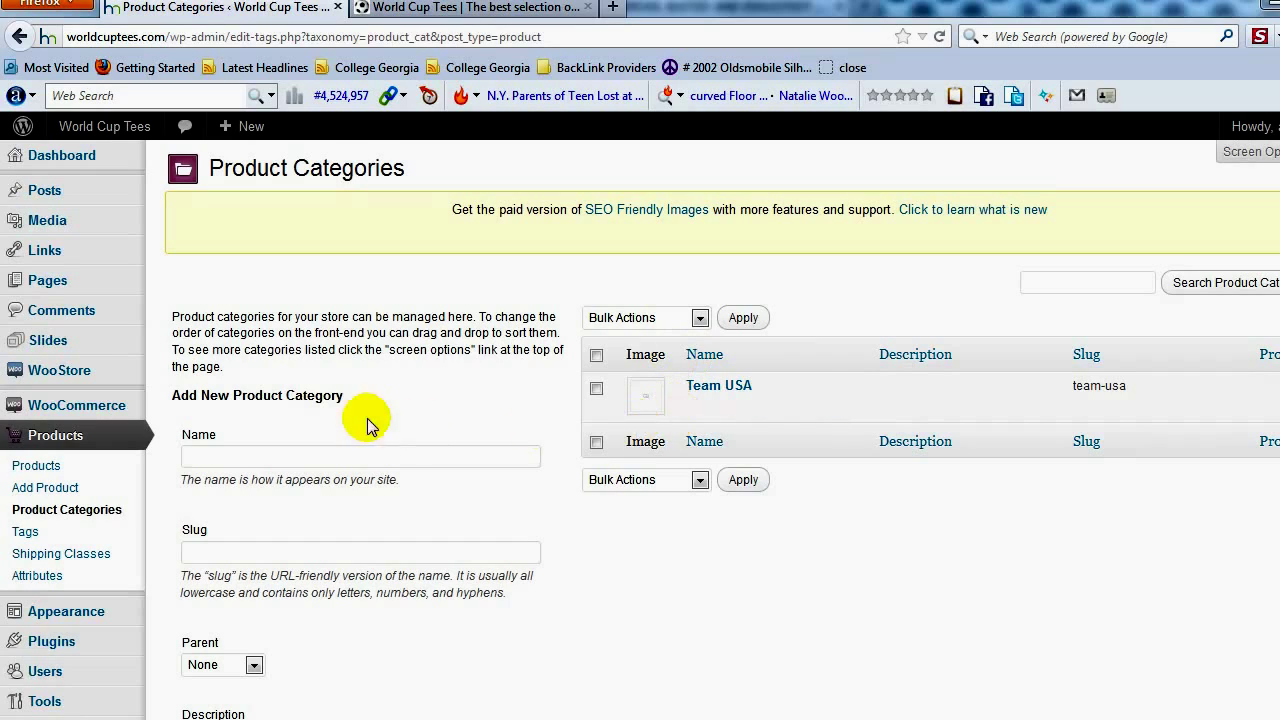
# Add a product category named "Team Brazil" with the slug "team-brazil".
pyautogui.click(330, 455)
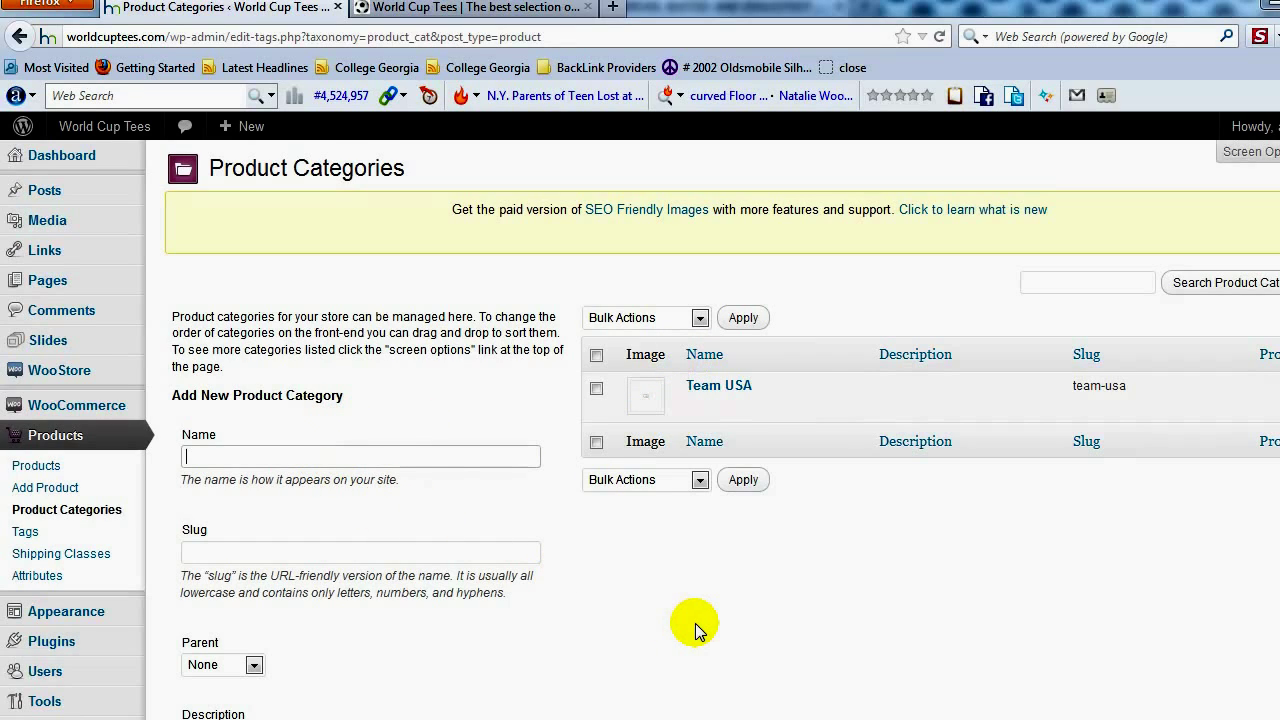
pyautogui.write('Team ')
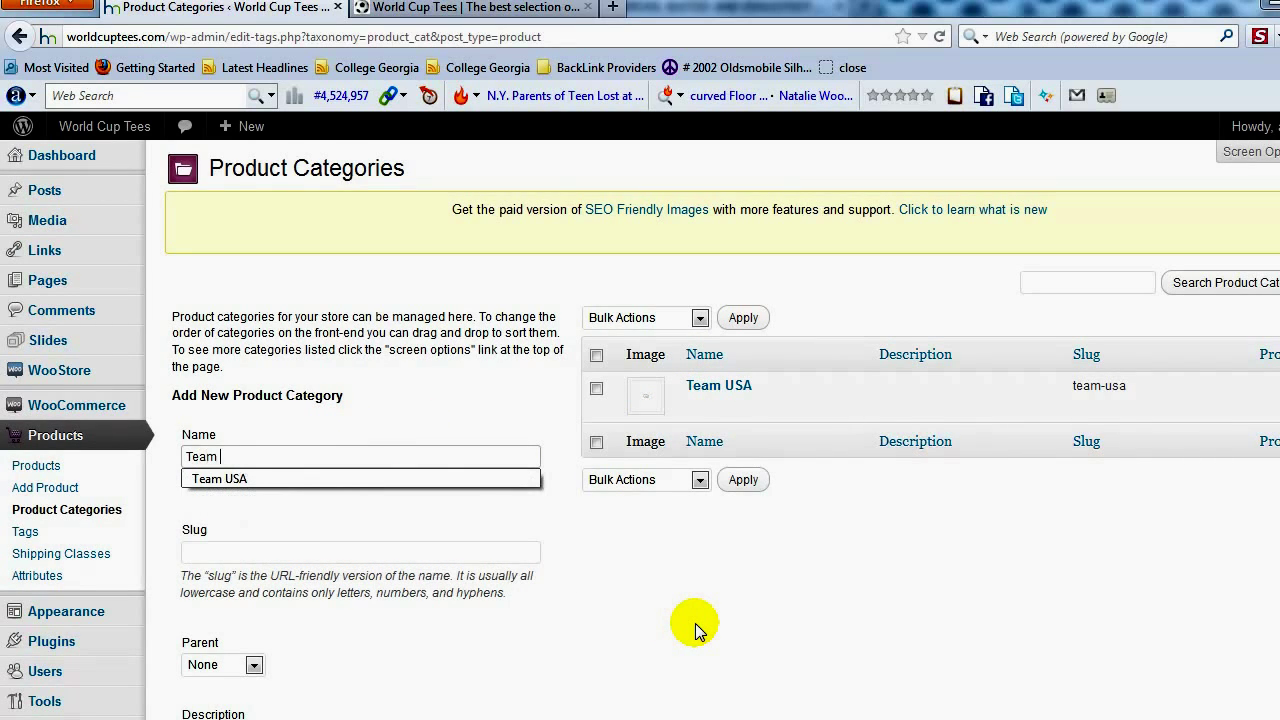
pyautogui.write('Brazil')
pyautogui.press('Tab')
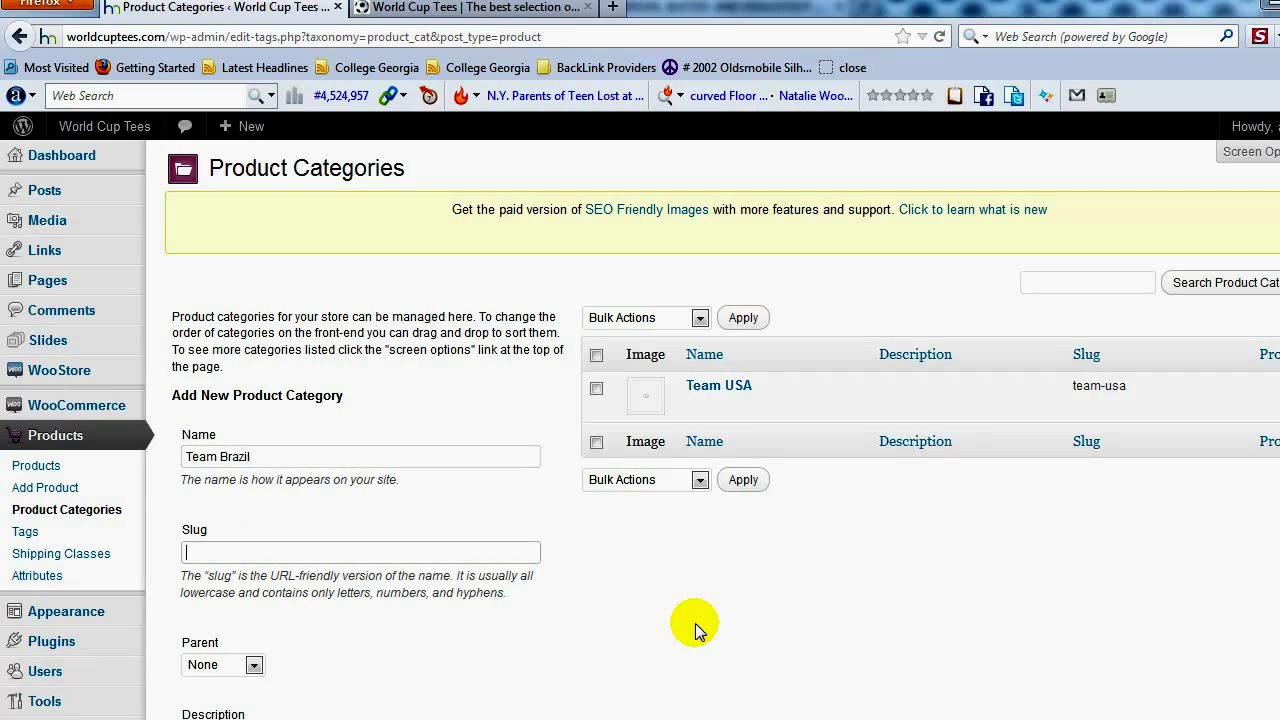
pyautogui.write('team-')
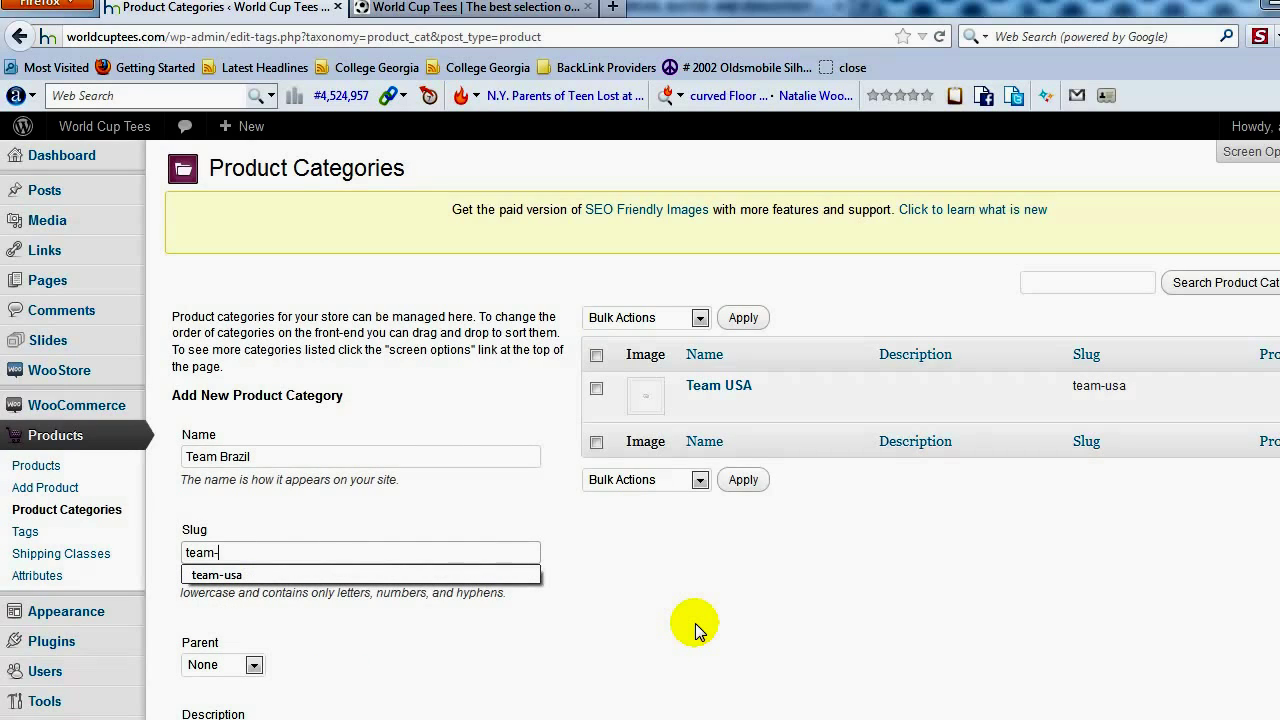
pyautogui.write('brazil')
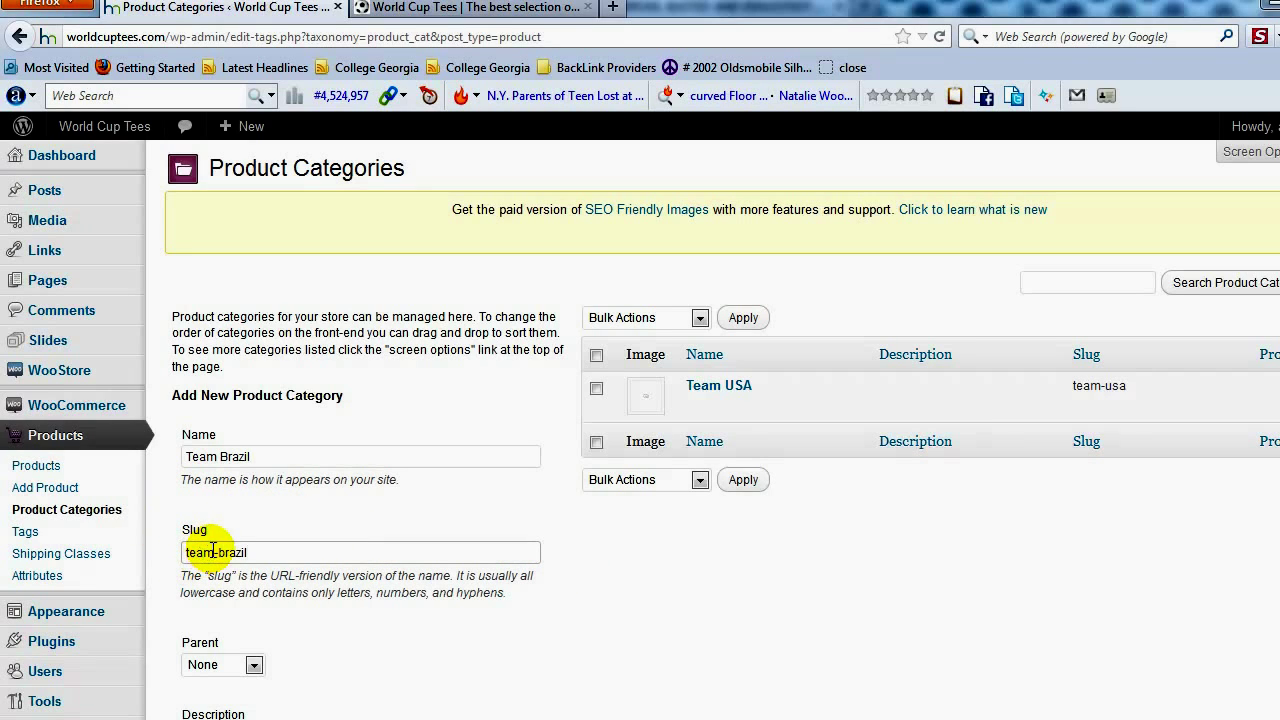
pyautogui.scroll(-3, 393, 615)
pyautogui.scroll(-5, 393, 615)
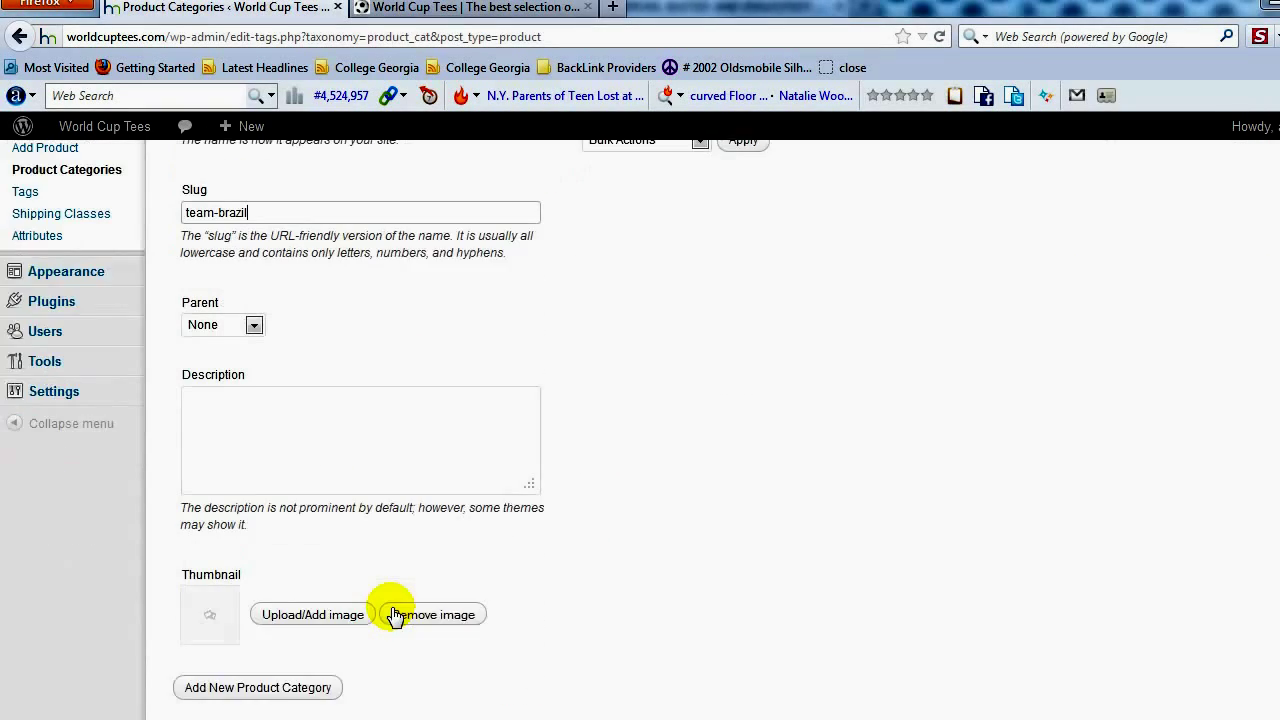
pyautogui.click(282, 617)
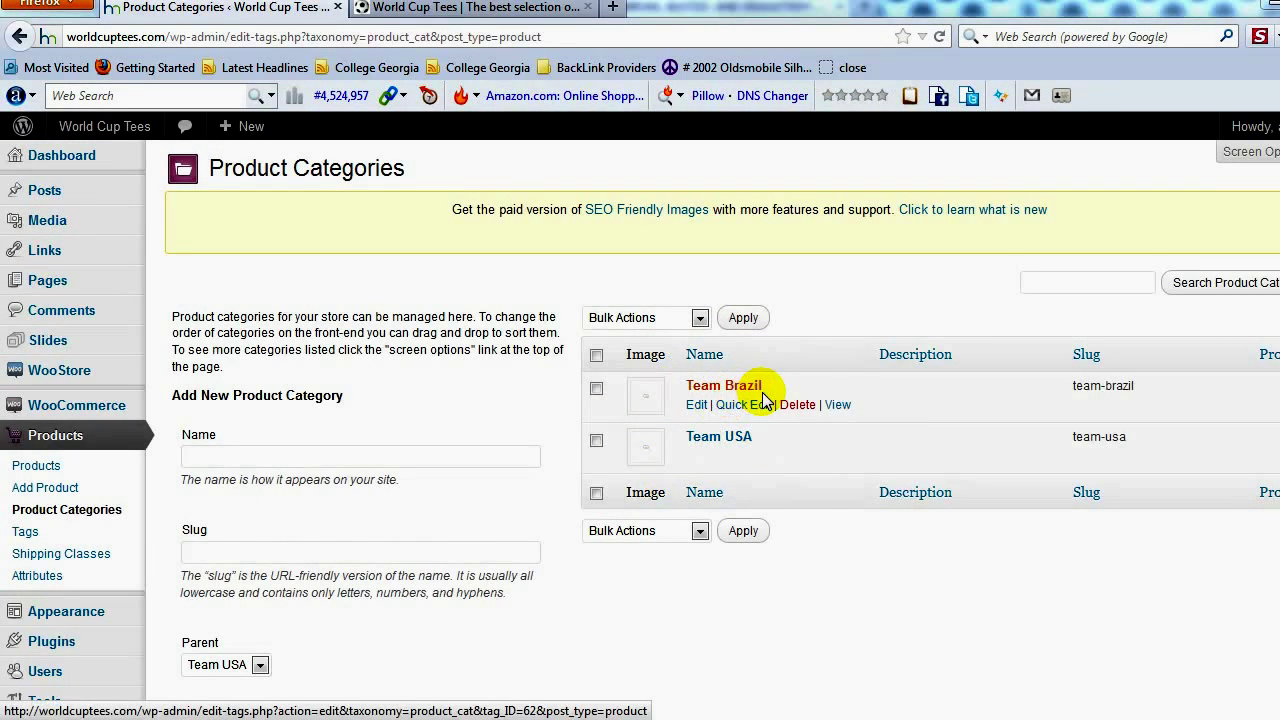
# Add a product category named "Team Italy" with the slug "team-italy".
pyautogui.click(524, 456)
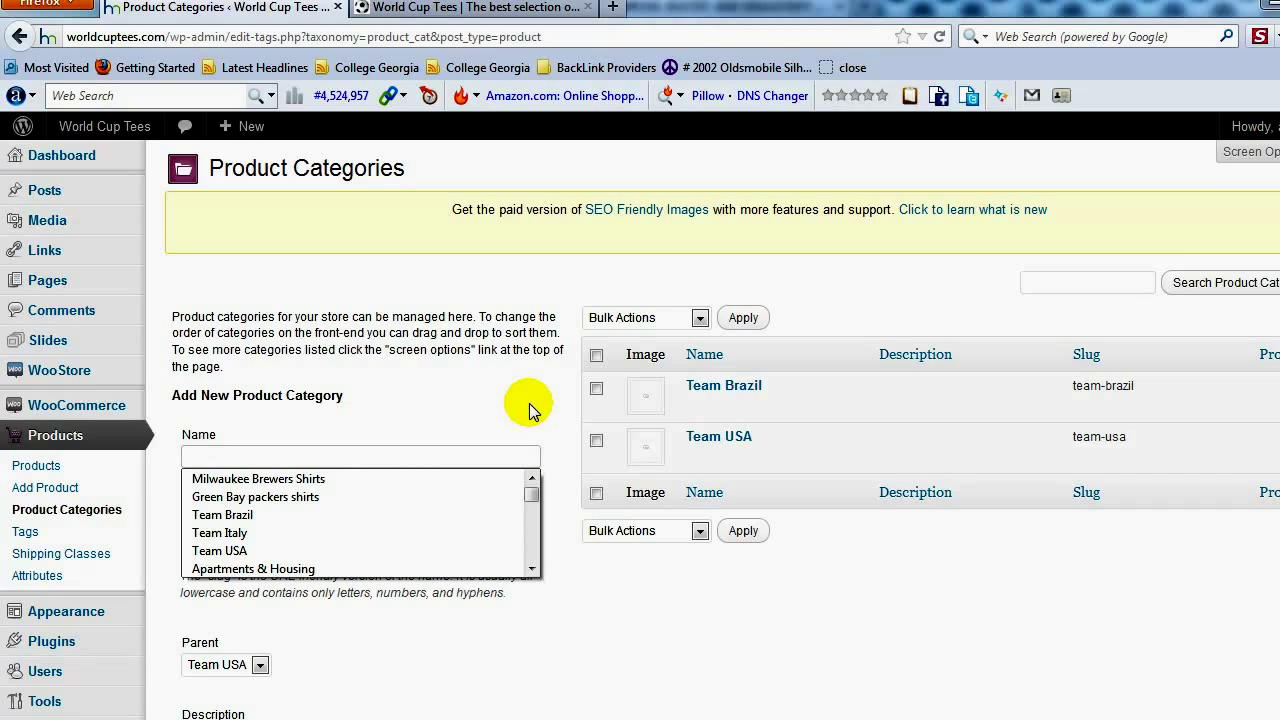
pyautogui.write('Tea')
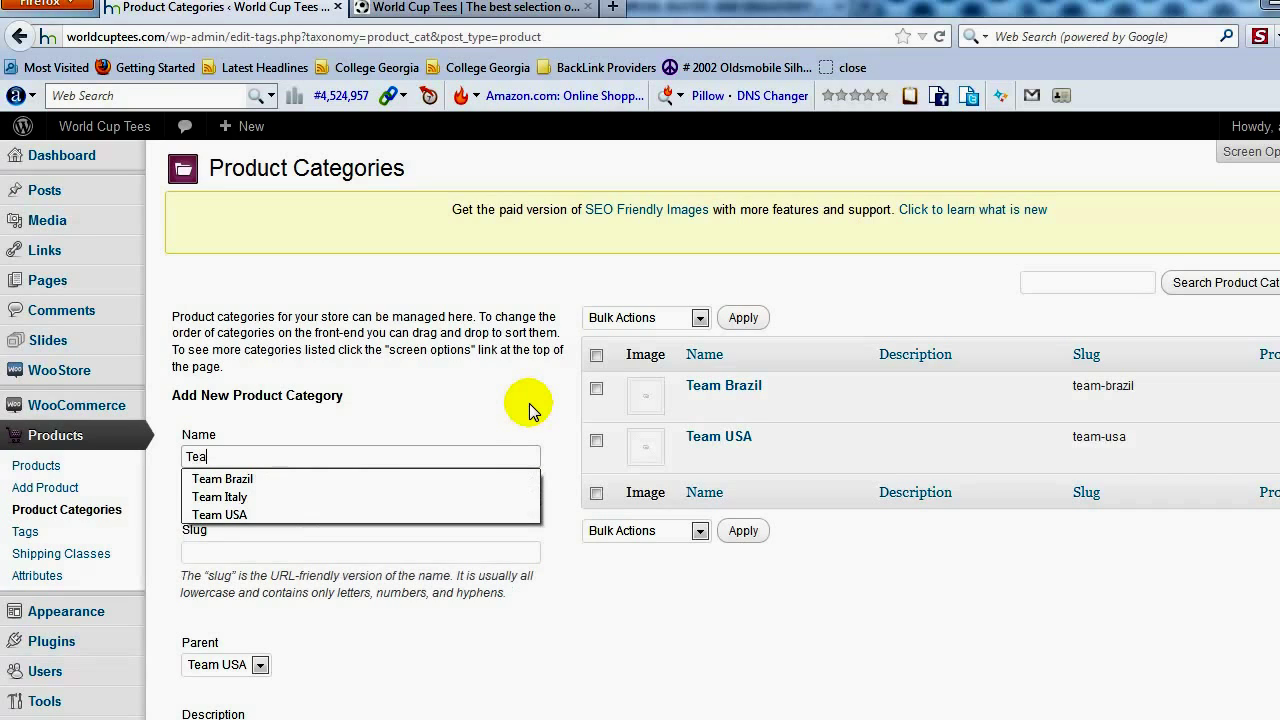
pyautogui.write('m Italy')
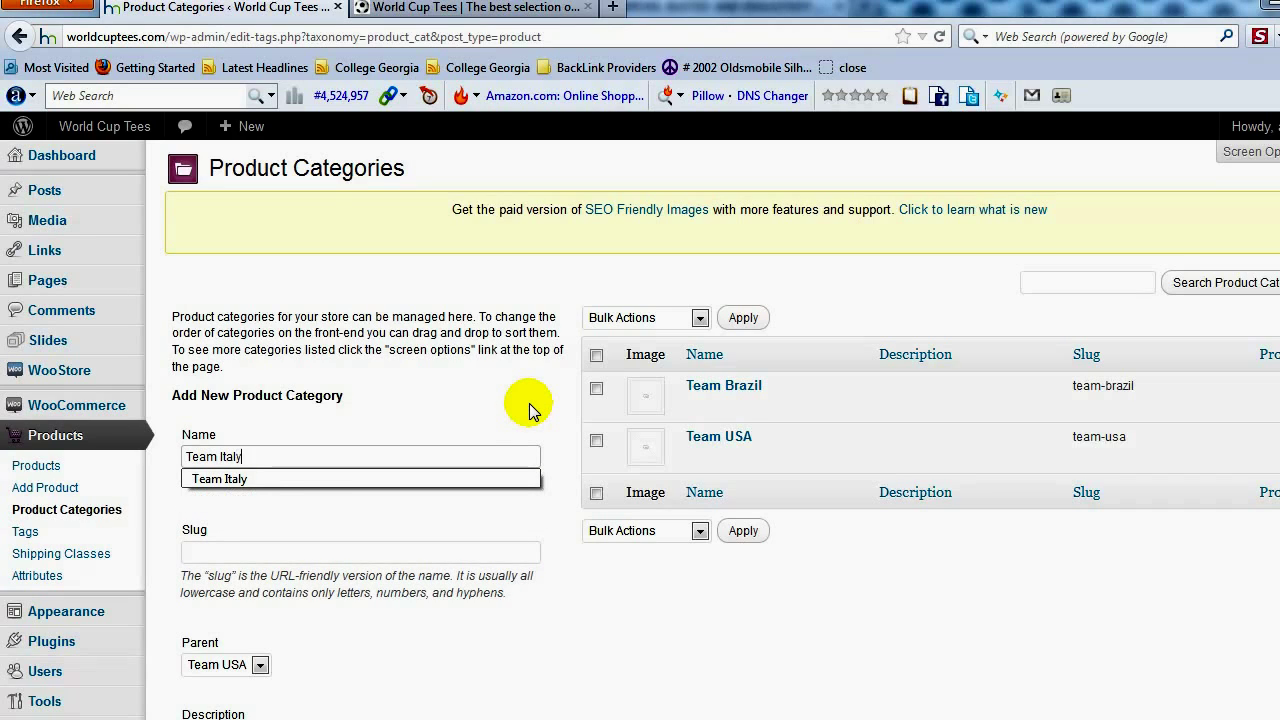
pyautogui.press('Tab')
pyautogui.write('t')
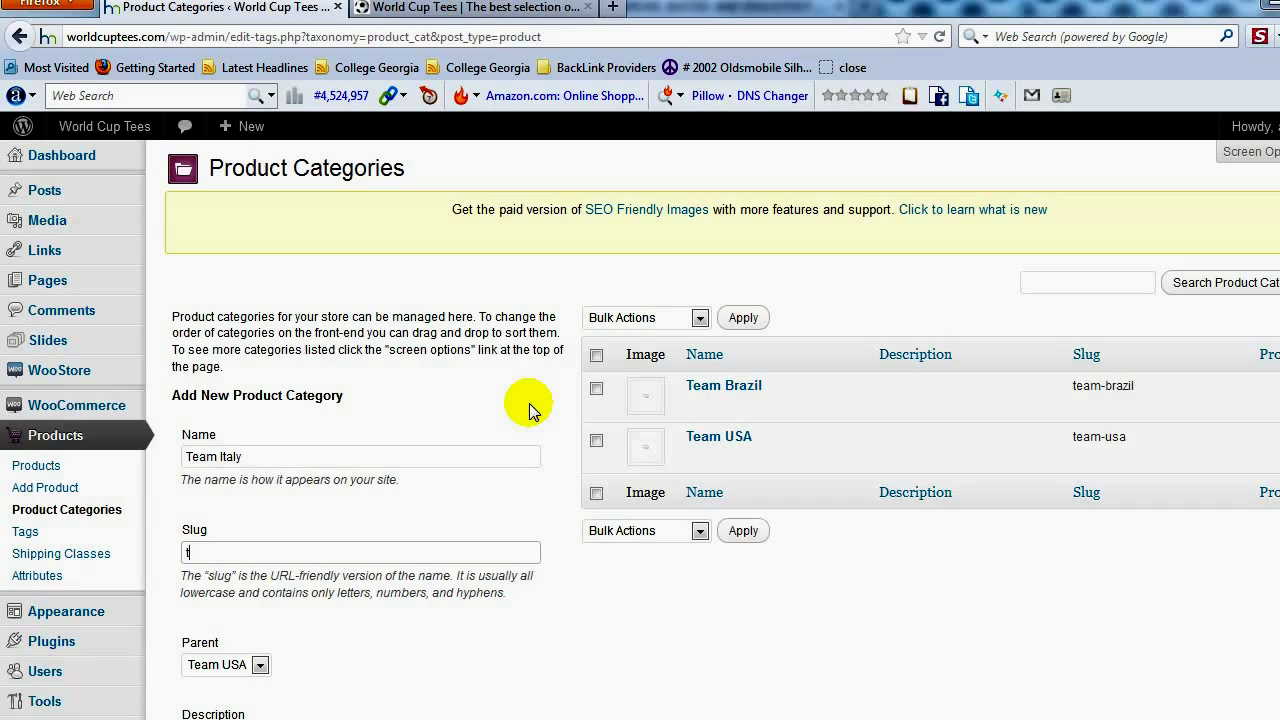
pyautogui.write('eam-')
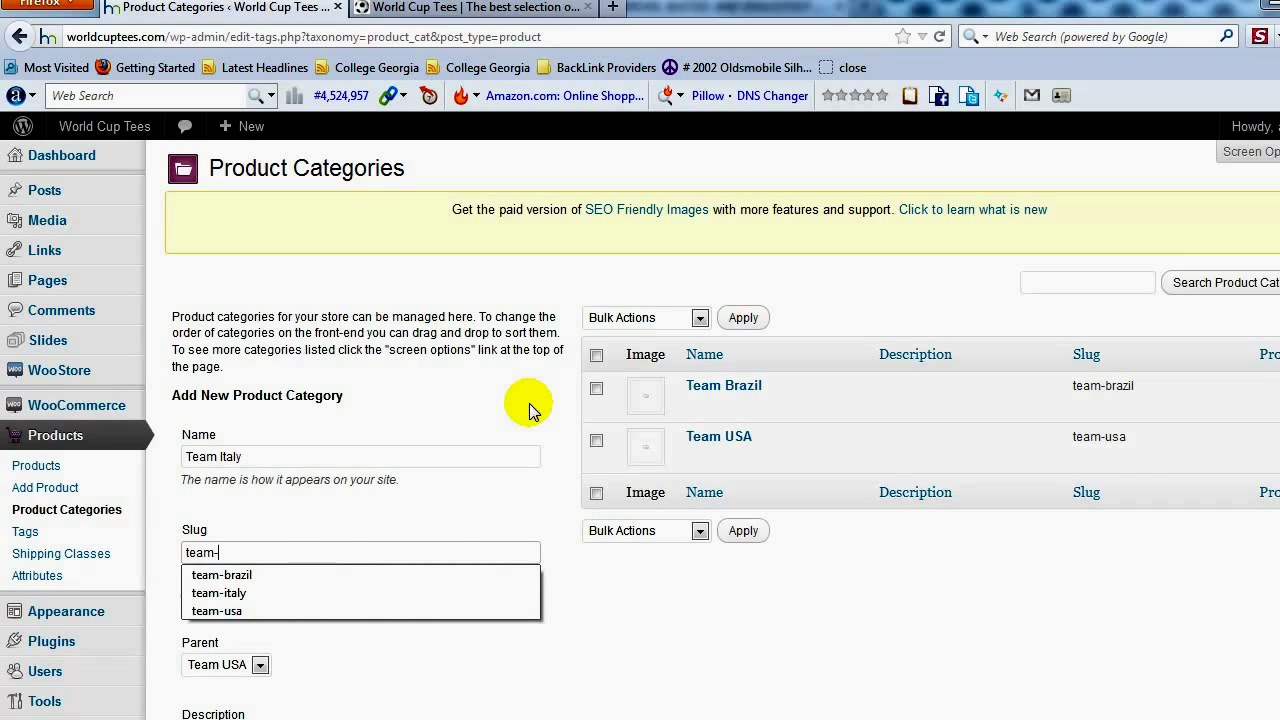
pyautogui.write('italy')
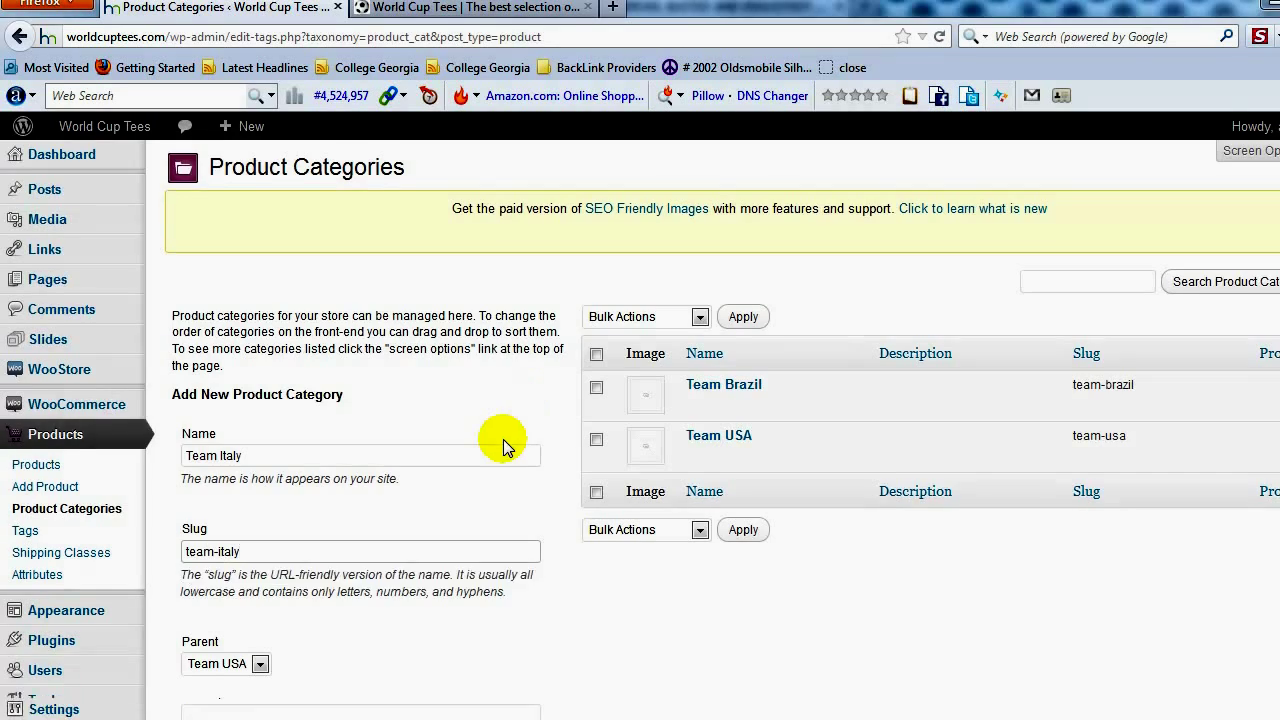
pyautogui.scroll(-5, 503, 439)
pyautogui.click(300, 620)
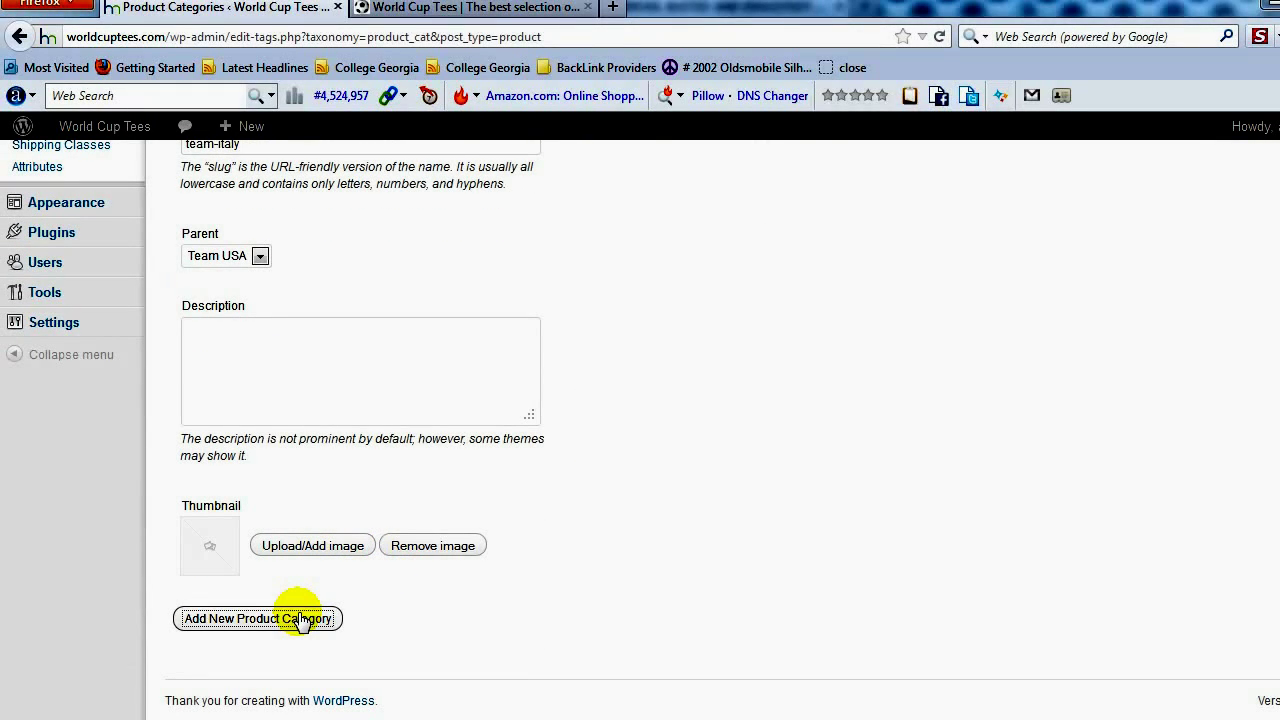
pyautogui.scroll(5, 600, 525)
pyautogui.scroll(1, 649, 503)
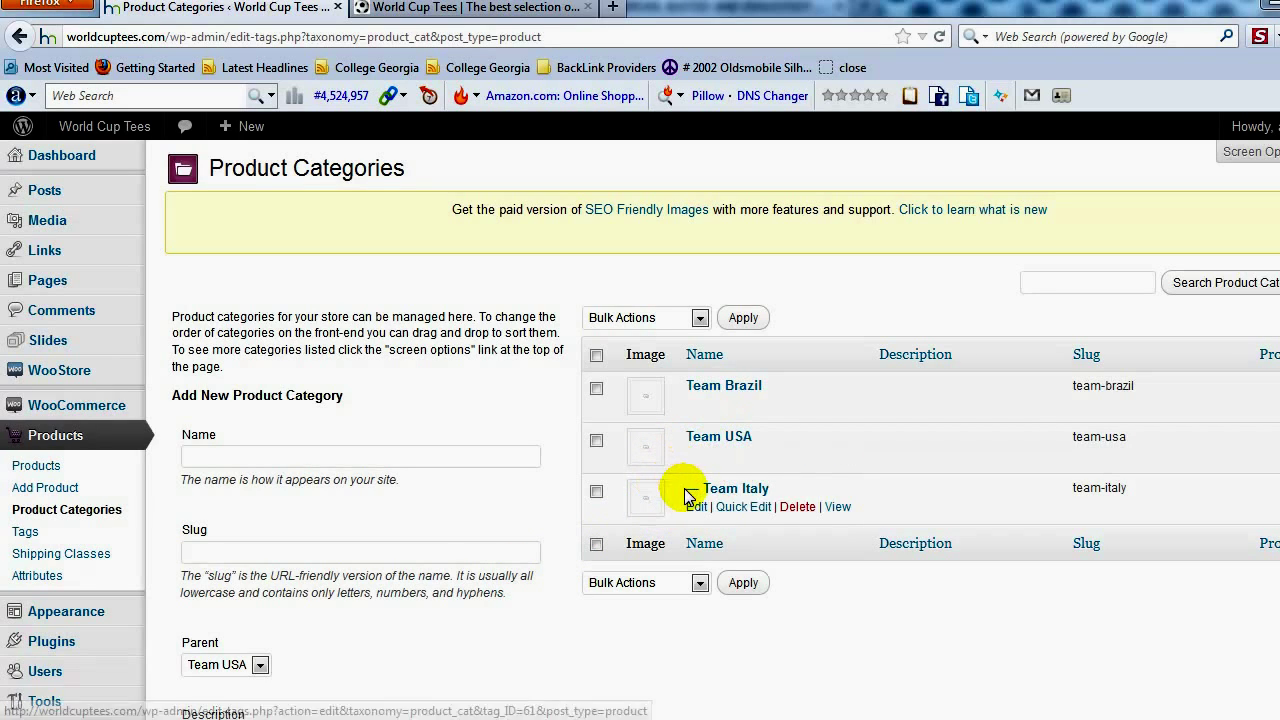
# Set the parent in the new product category form to None.
pyautogui.scroll(-1, 320, 632)
pyautogui.scroll(-1, 320, 632)
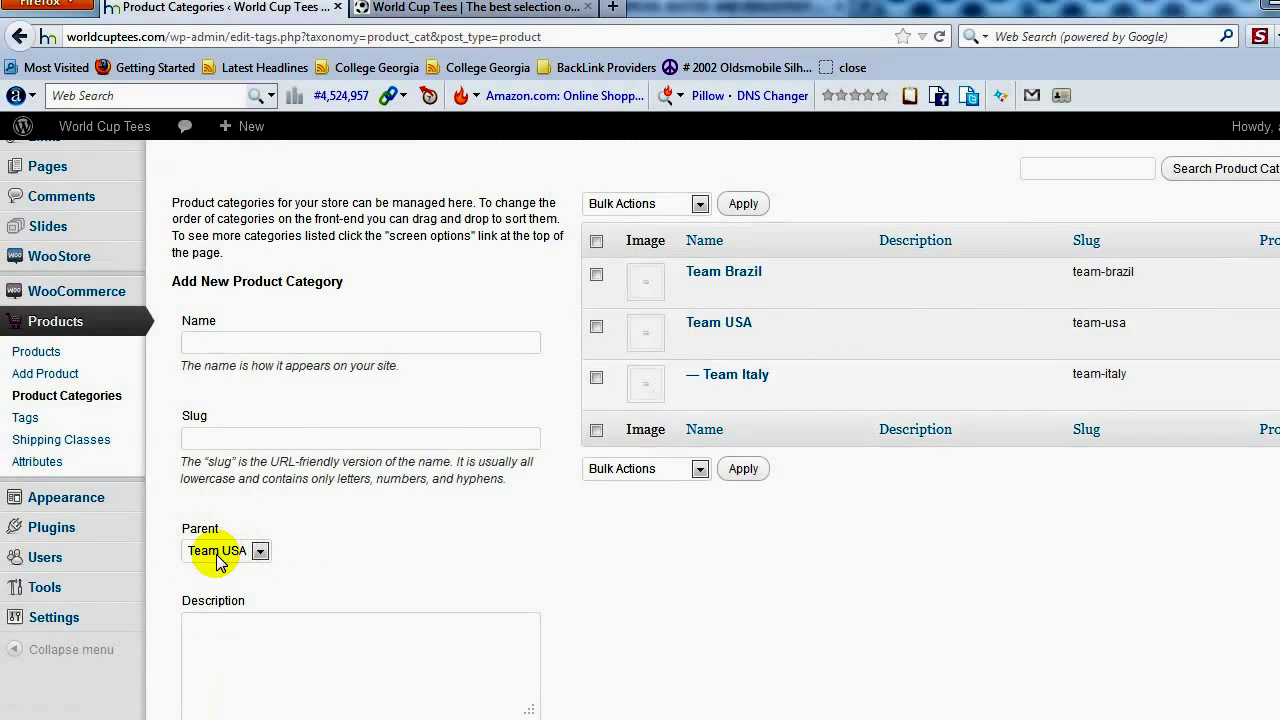
pyautogui.click(216, 553)
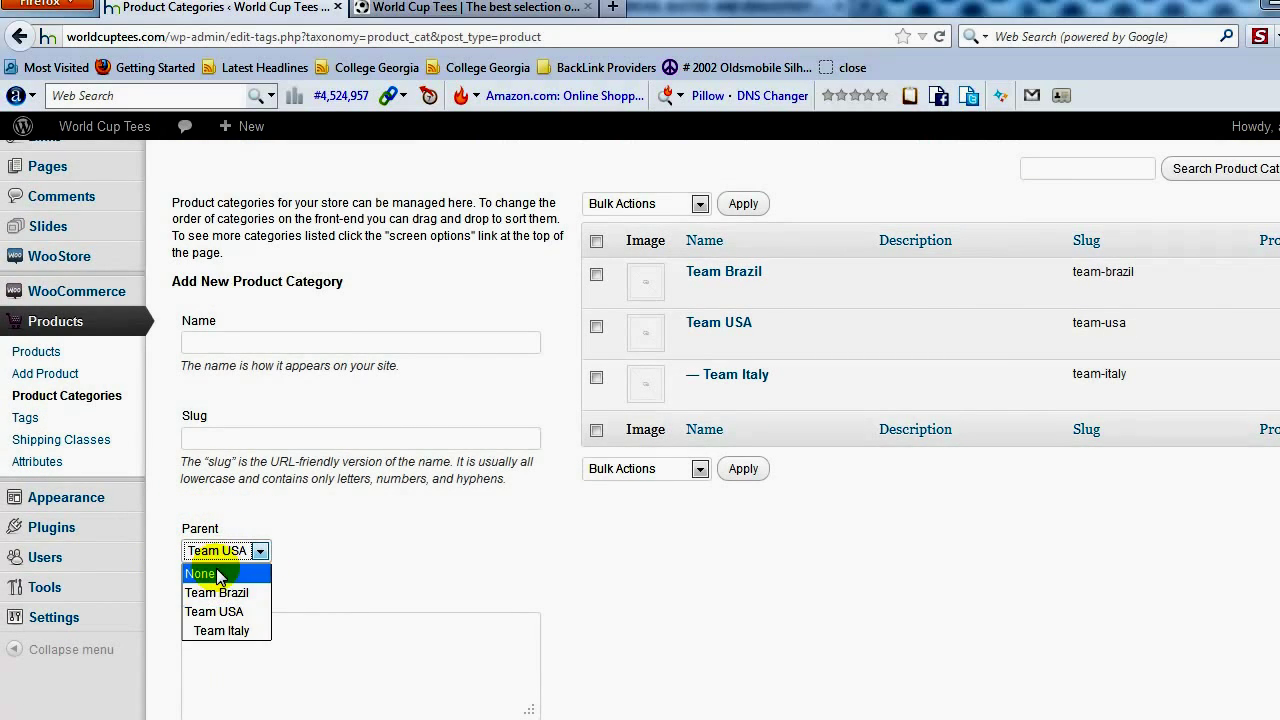
pyautogui.click(218, 574)
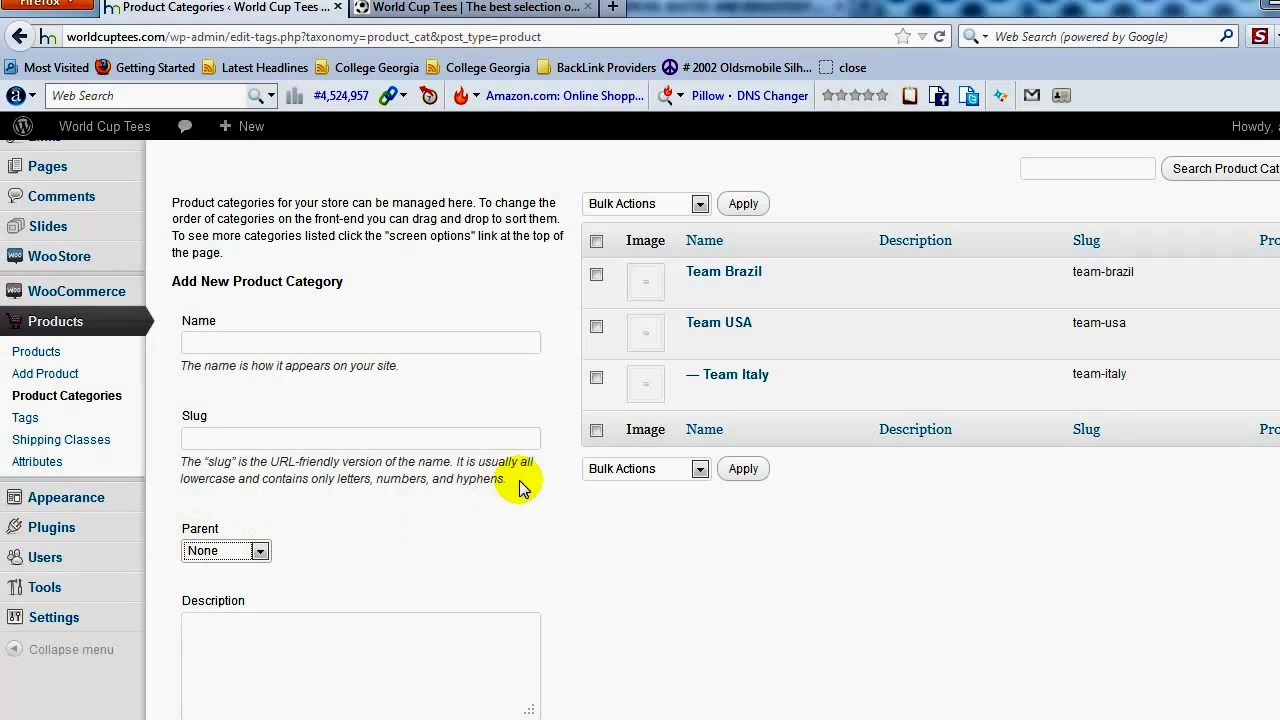
# Edit the Team Italy category, set its parent to None and save the update.
pyautogui.moveTo(815, 410)
pyautogui.click(697, 393)
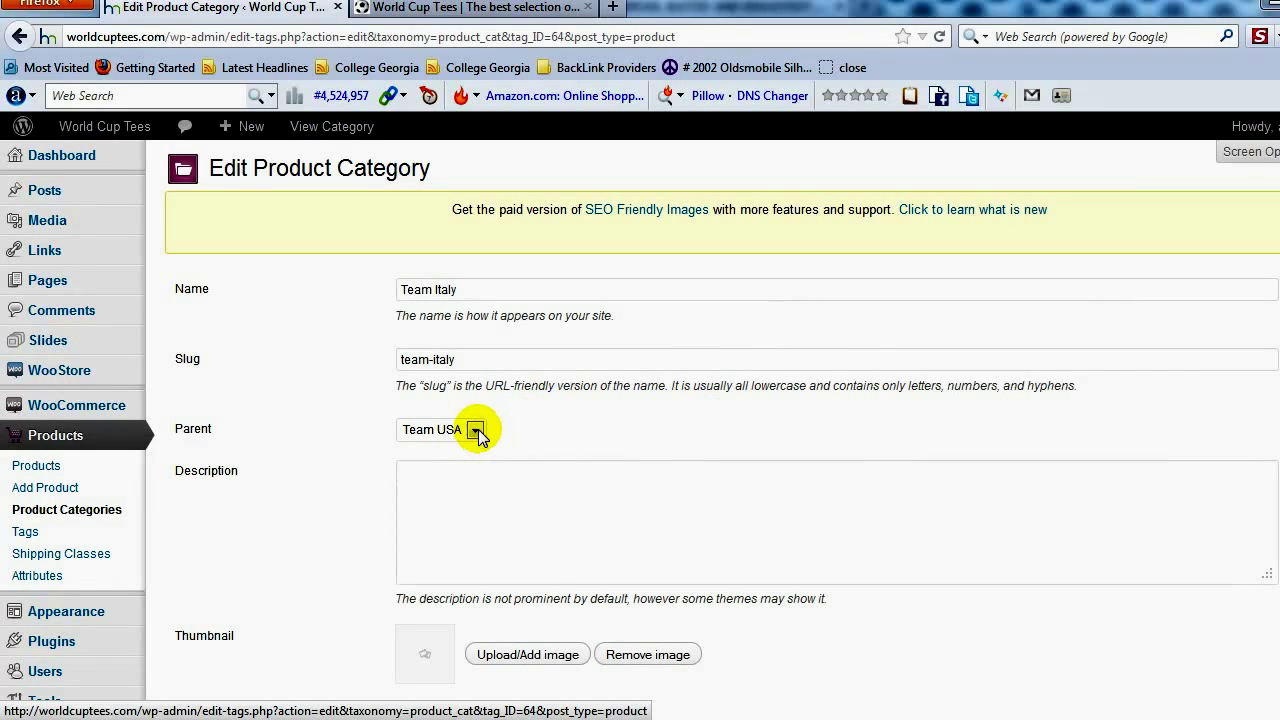
pyautogui.click(476, 429)
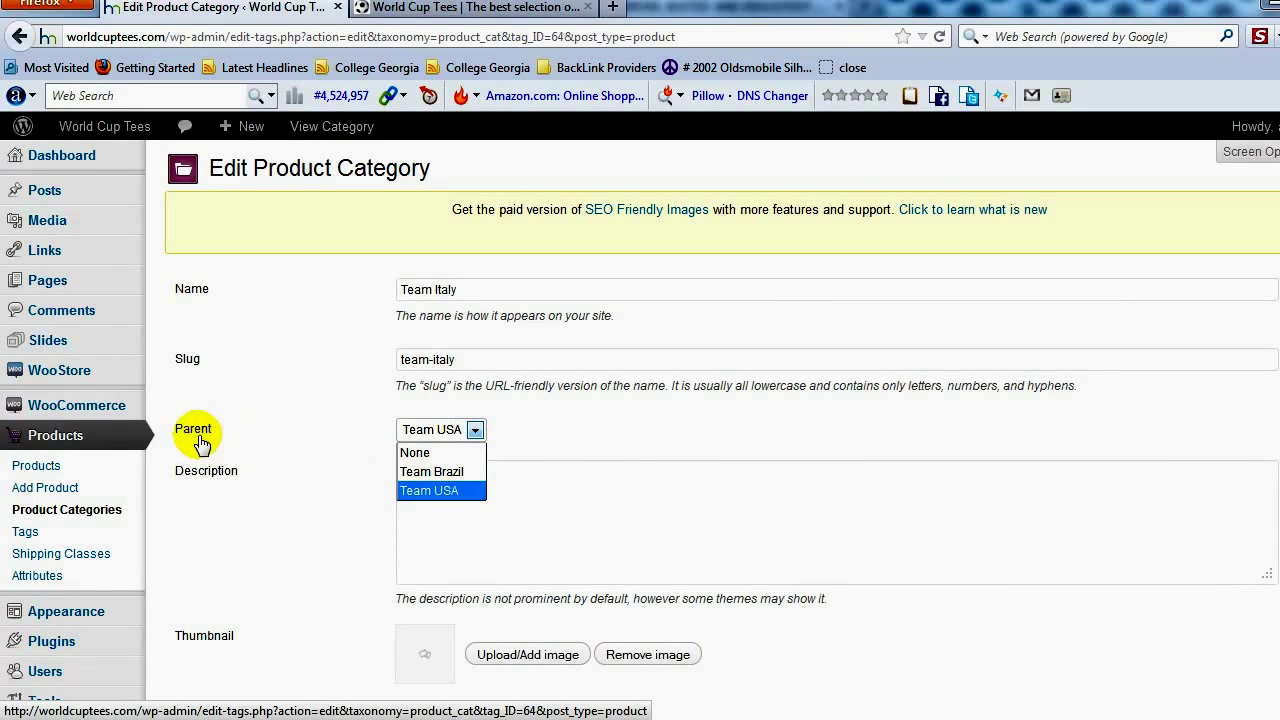
pyautogui.doubleClick(200, 438)
pyautogui.click(472, 429)
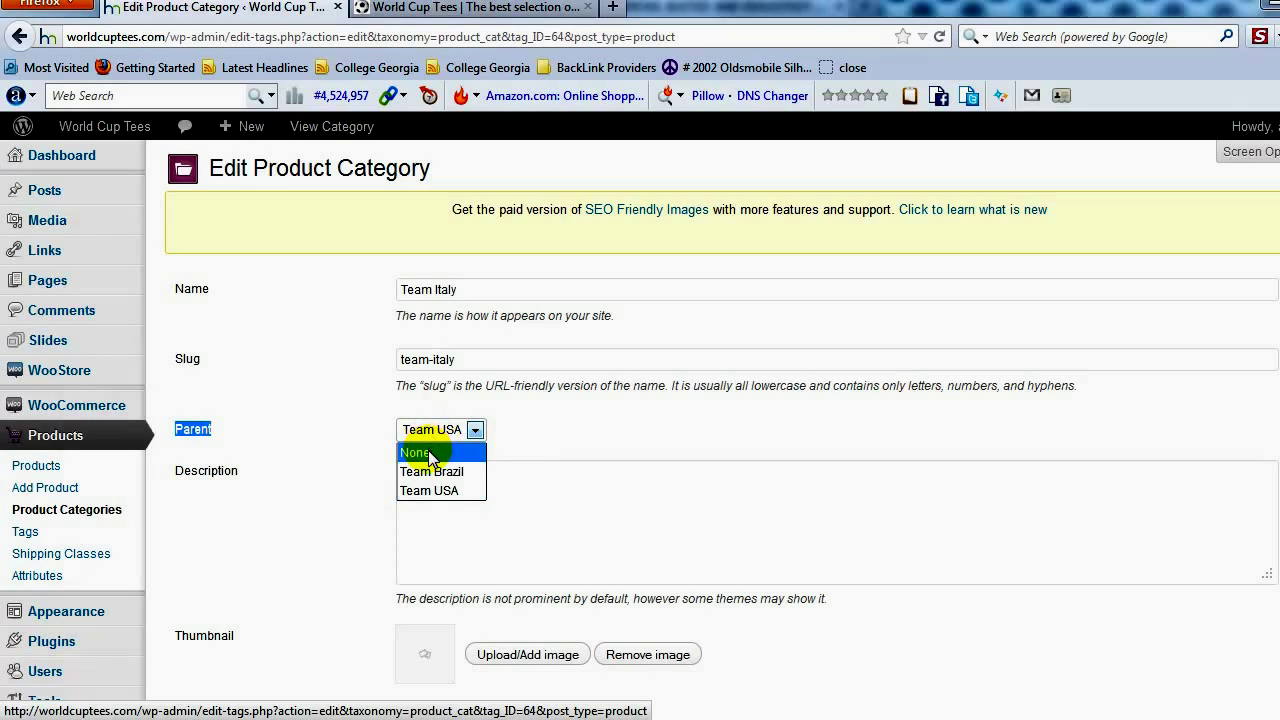
pyautogui.click(430, 455)
pyautogui.scroll(-2, 497, 620)
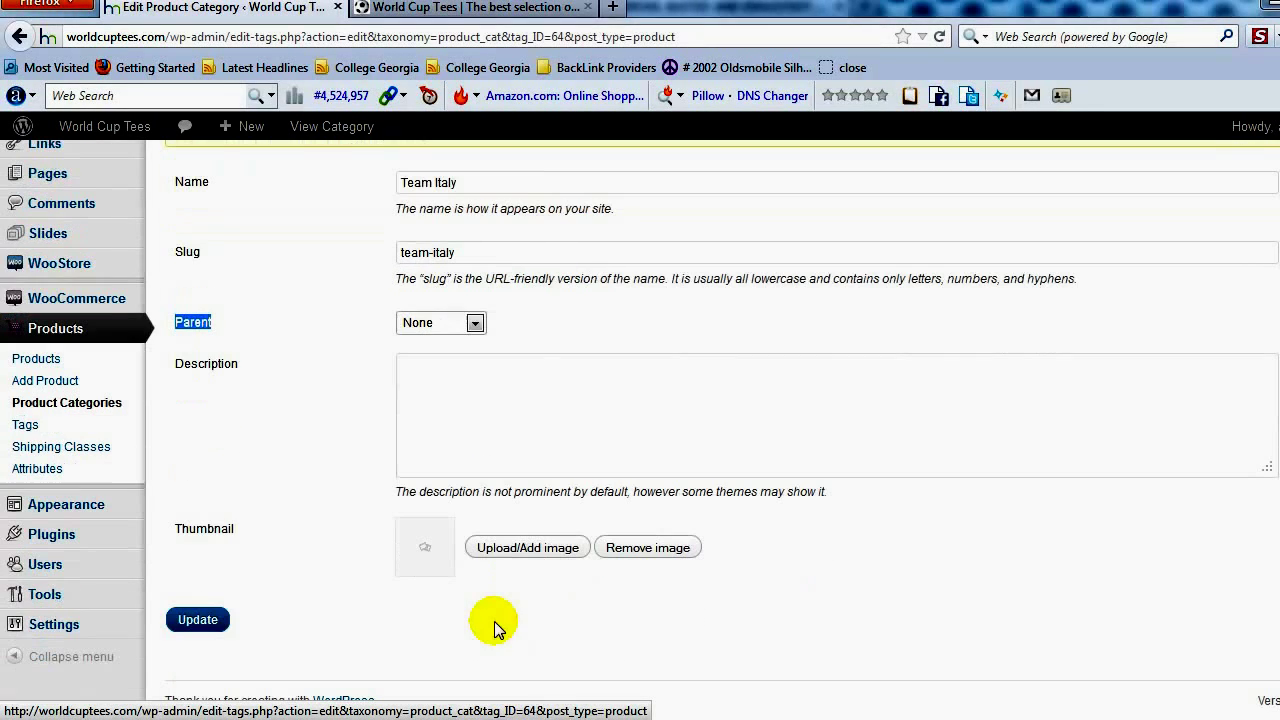
pyautogui.click(220, 620)
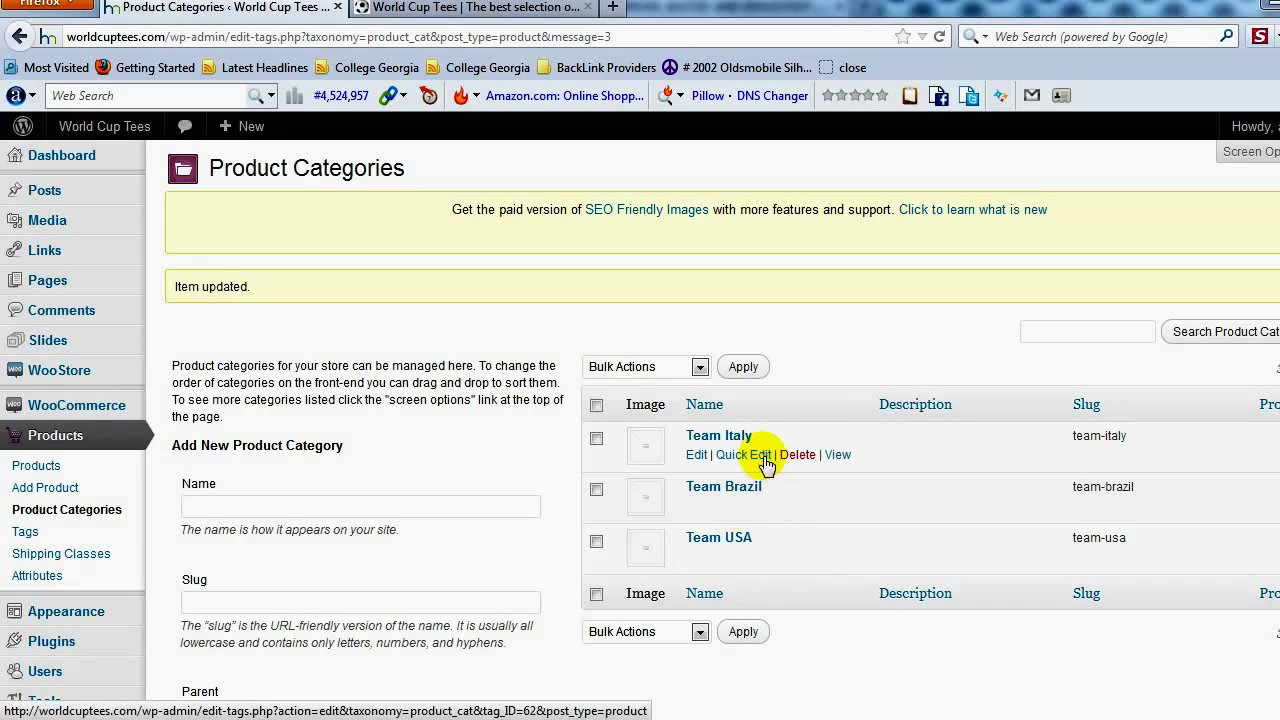
# View the World Cup Tees storefront home page and return to the Product Categories page.
pyautogui.click(513, 10)
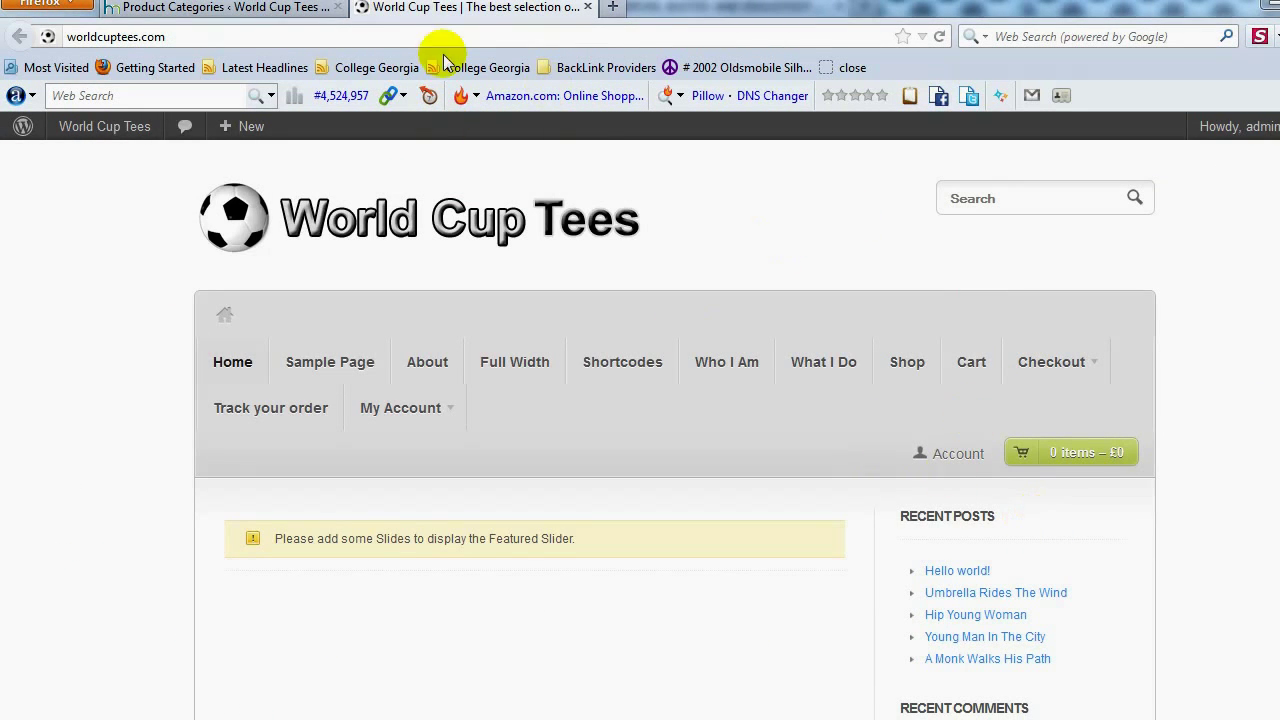
pyautogui.click(298, 10)
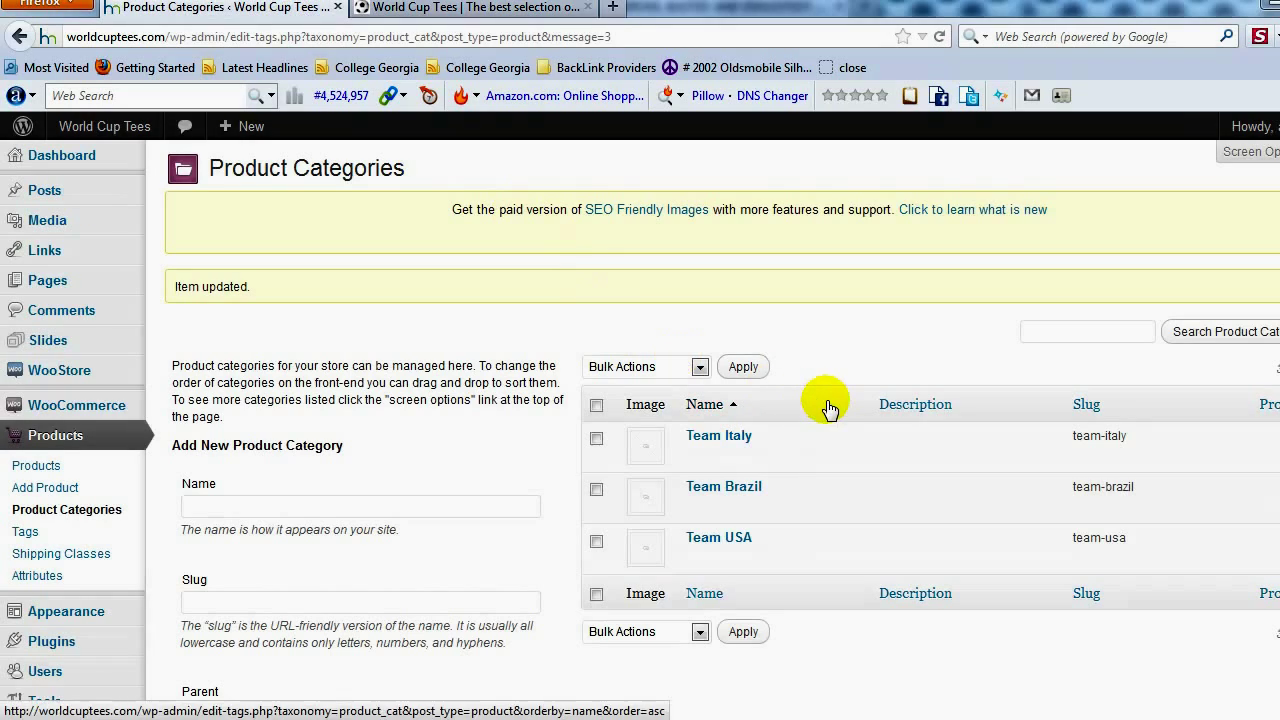